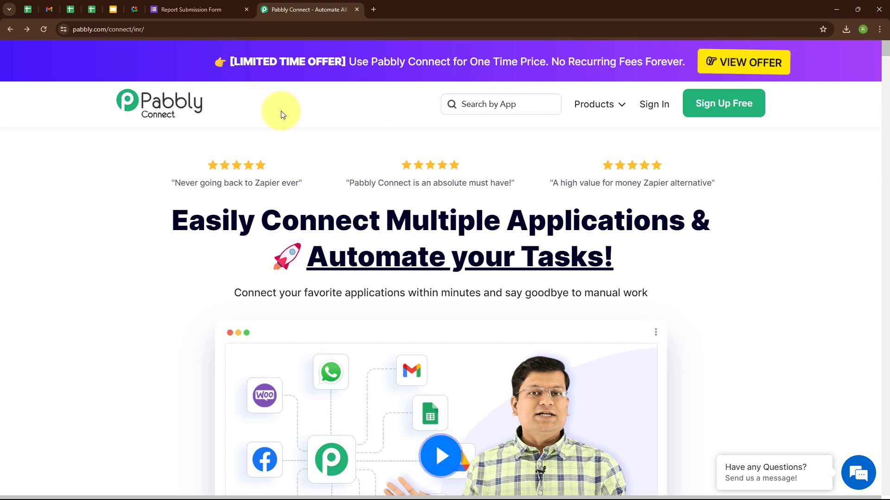
Look at the Daily Work Report Reminder card in the Google Chat Team Space and return to the Pabbly Connect page.
{"action": "left_click", "coordinate": [136, 12]}
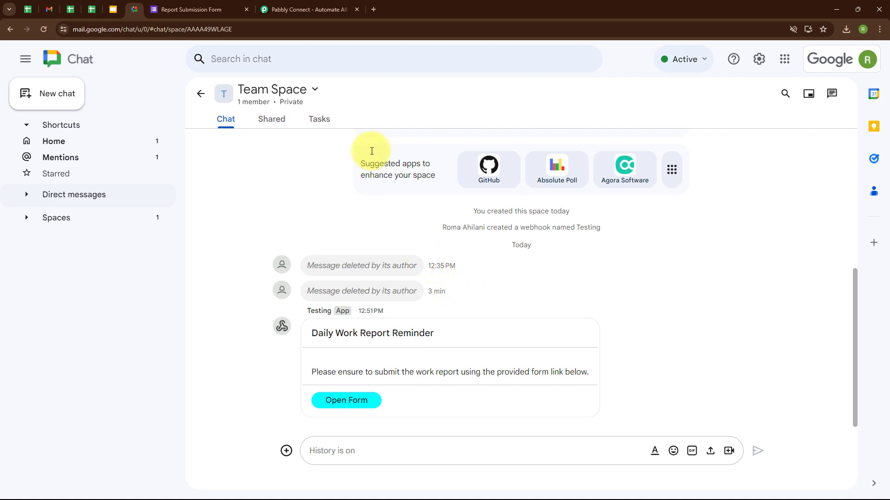
{"action": "left_click", "coordinate": [303, 6]}
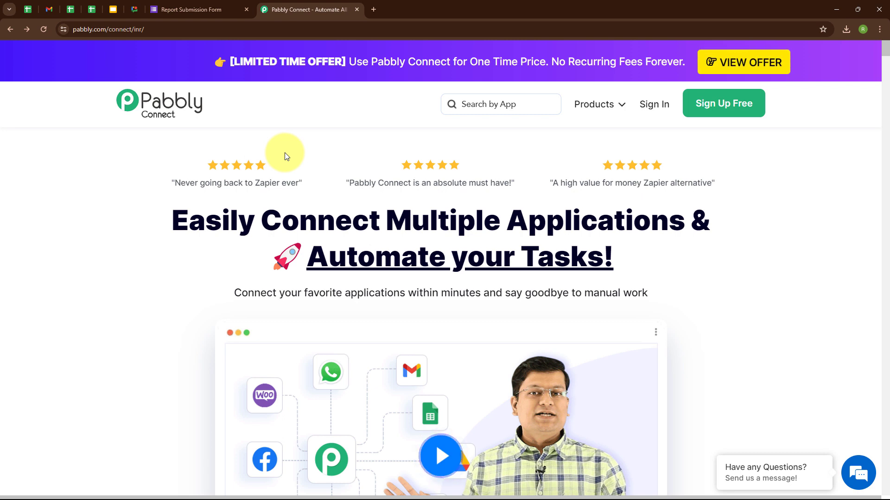
Go to the All Pabbly Apps page and open the Pabbly Connect dashboard from there.
{"action": "left_click", "coordinate": [157, 29]}
{"action": "left_click", "coordinate": [328, 133]}
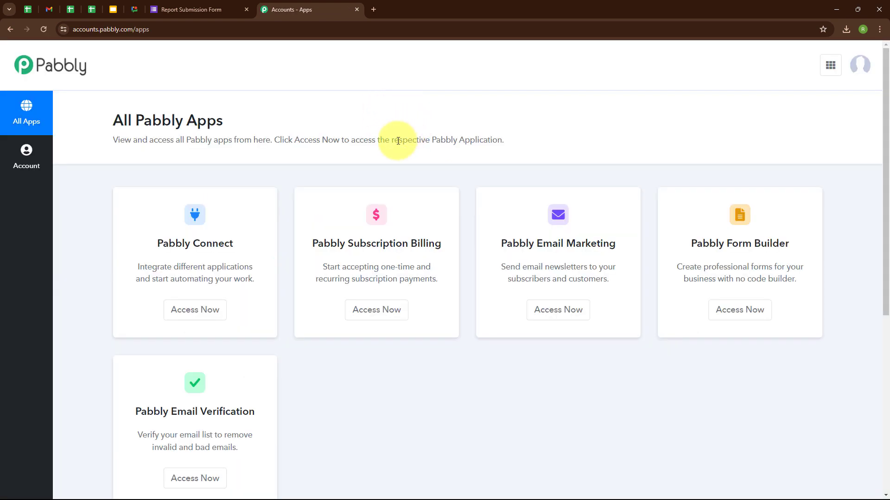
{"action": "left_click_drag", "start_coordinate": [114, 121], "coordinate": [328, 137]}
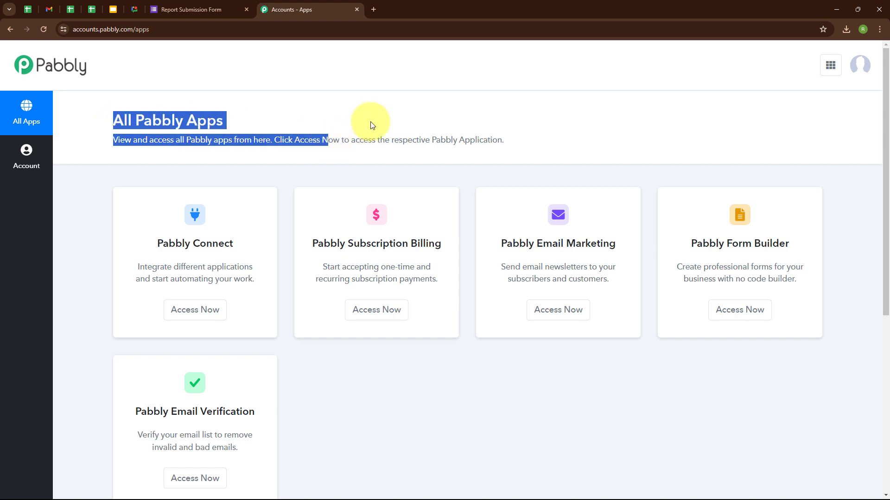
{"action": "left_click", "coordinate": [371, 125]}
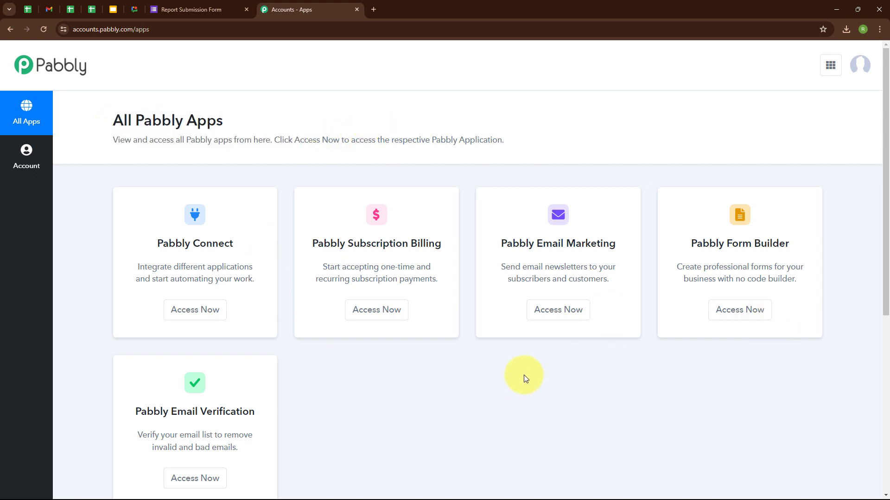
{"action": "left_click", "coordinate": [207, 313]}
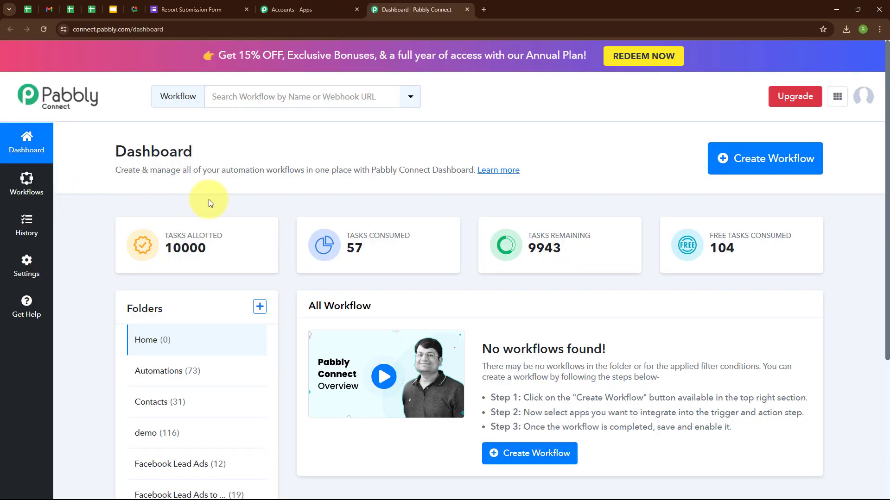
Create a workflow named "Schedule Google Form Links on Google Chat" in the Automations folder.
{"action": "left_click", "coordinate": [769, 160]}
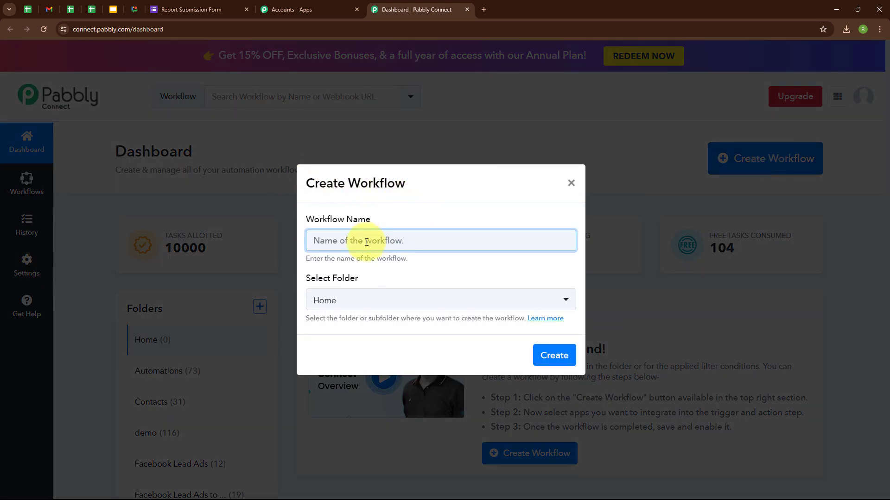
{"action": "type", "text": "Schedule Google Form Links on Google Chat"}
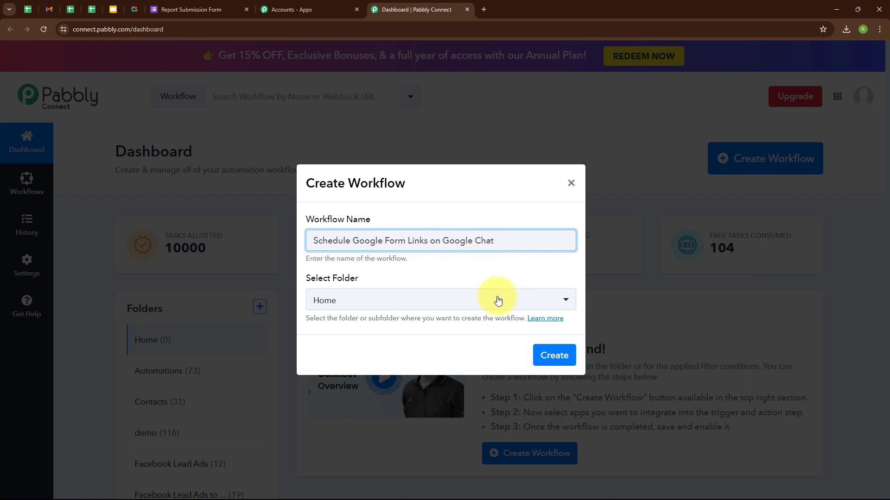
{"action": "left_click", "coordinate": [333, 297]}
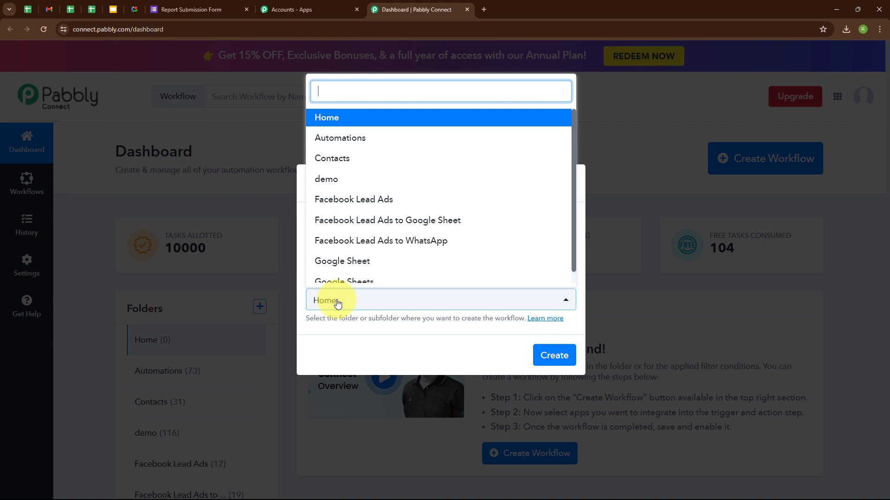
{"action": "left_click", "coordinate": [348, 148]}
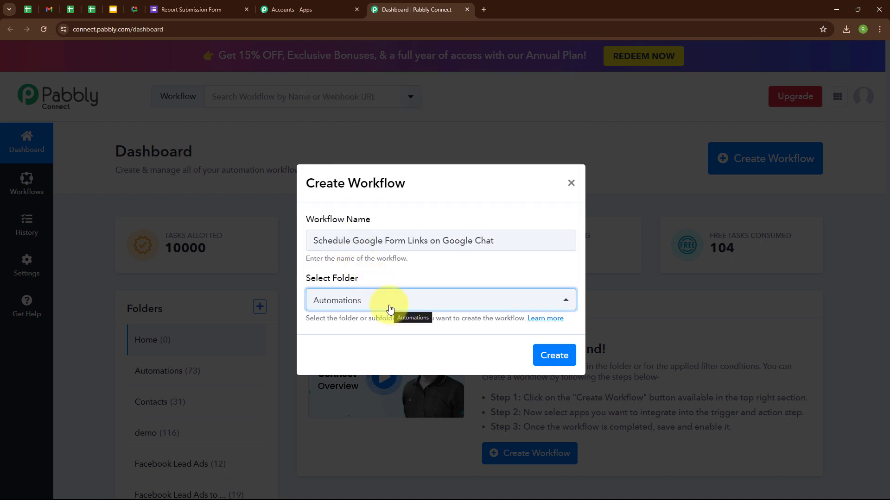
{"action": "left_click", "coordinate": [379, 341]}
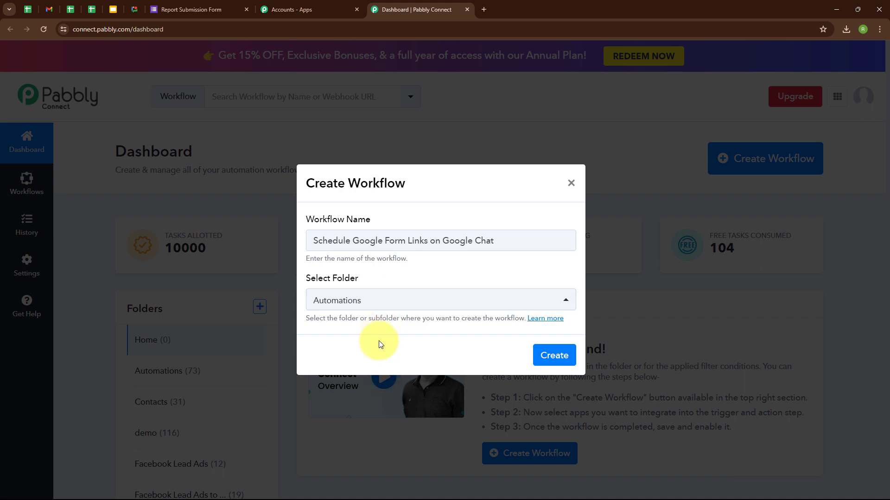
{"action": "left_click", "coordinate": [557, 361]}
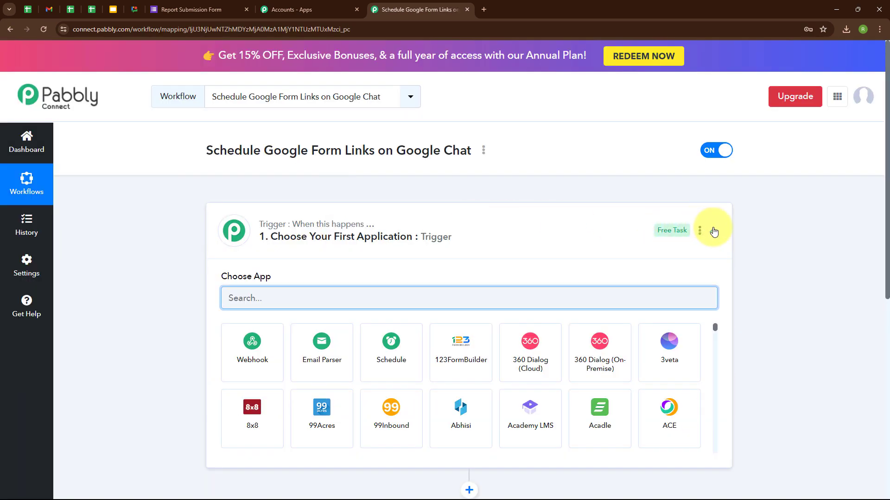
Choose Schedule by Pabbly as the trigger app and set the workflow to run every day.
{"action": "left_click", "coordinate": [713, 231]}
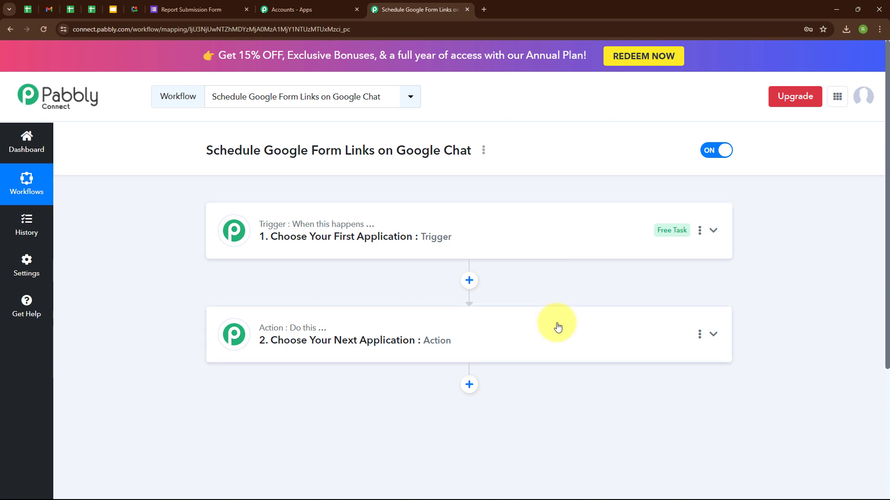
{"action": "left_click", "coordinate": [714, 231]}
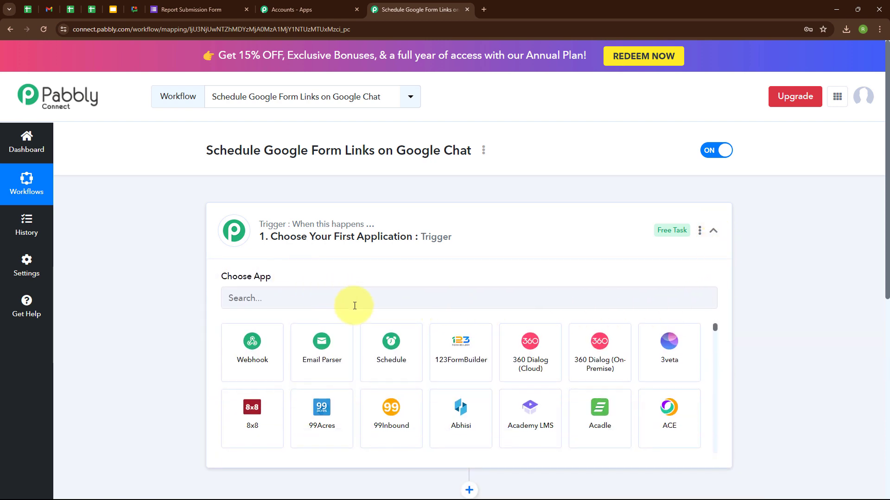
{"action": "left_click", "coordinate": [380, 346]}
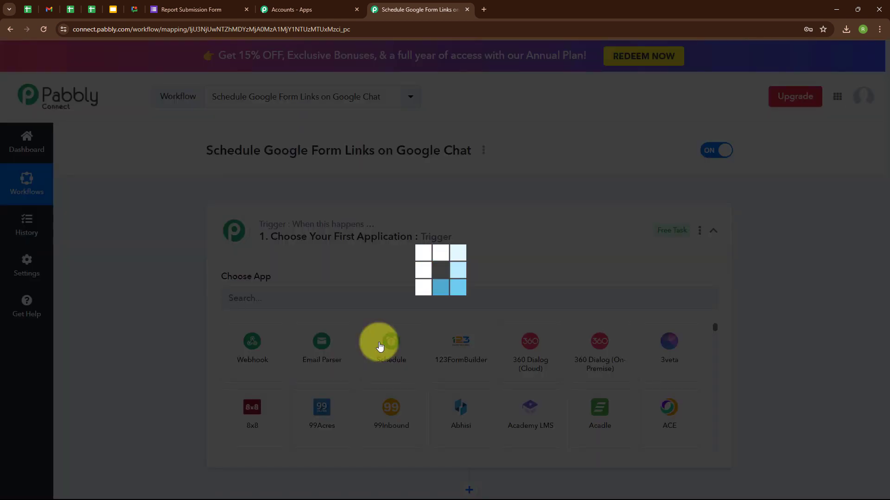
{"action": "scroll", "coordinate": [434, 304], "scroll_direction": "down", "scroll_amount": 1}
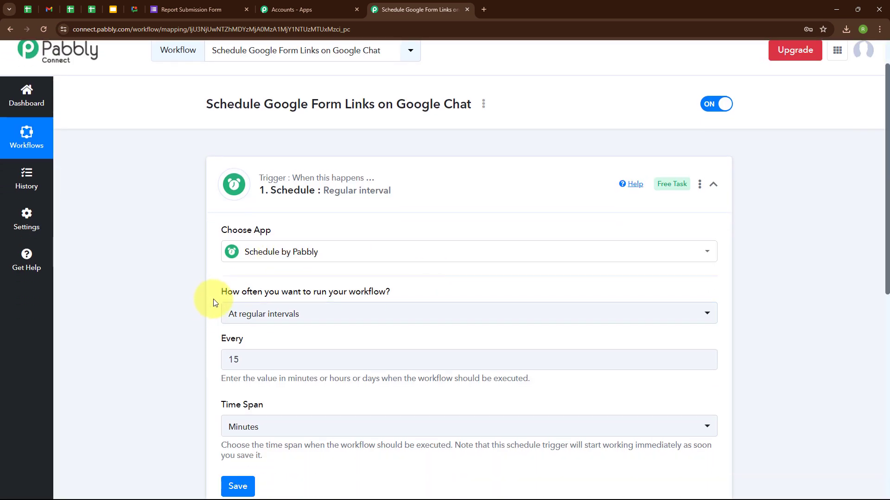
{"action": "left_click", "coordinate": [411, 315]}
{"action": "scroll", "coordinate": [388, 378], "scroll_direction": "down", "scroll_amount": 1}
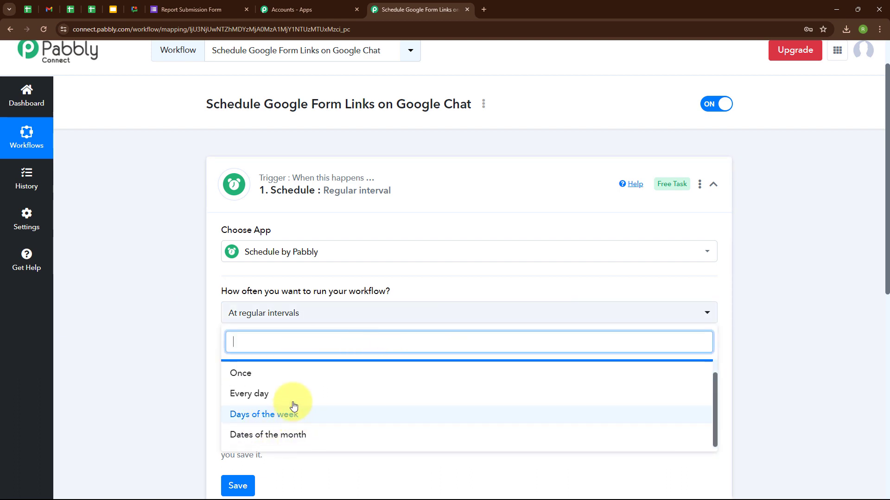
{"action": "scroll", "coordinate": [293, 402], "scroll_direction": "up", "scroll_amount": 1}
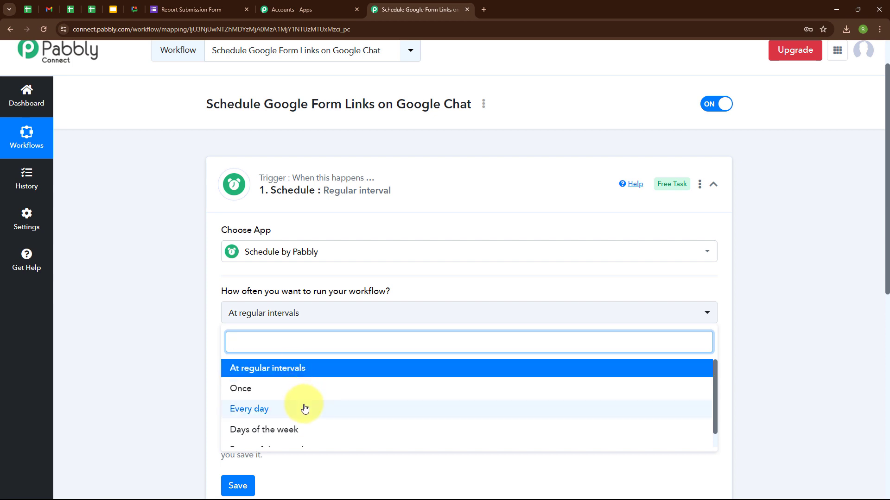
{"action": "left_click", "coordinate": [239, 413]}
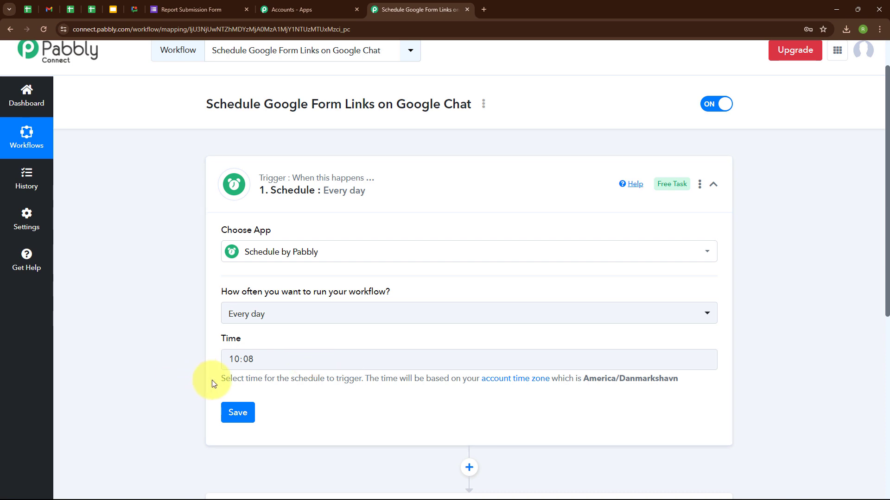
Set the daily schedule trigger's time to 17:45 and save the trigger.
{"action": "left_click", "coordinate": [318, 357]}
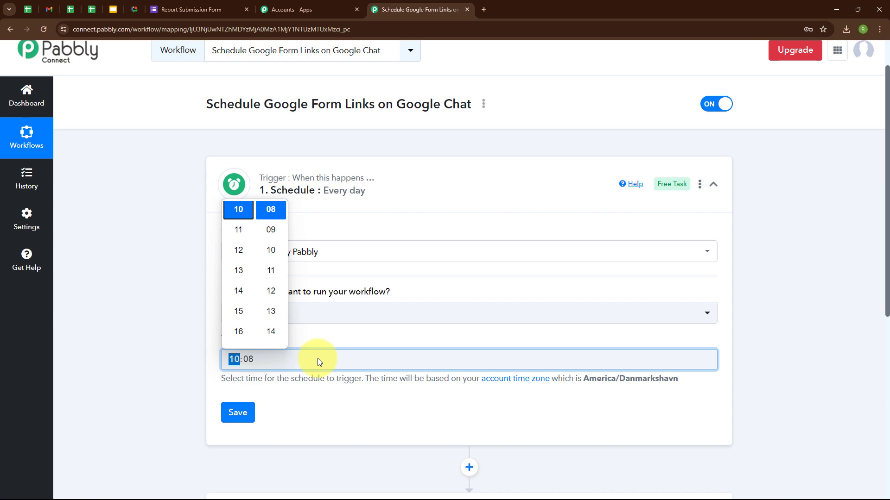
{"action": "scroll", "coordinate": [260, 285], "scroll_direction": "down", "scroll_amount": 5}
{"action": "scroll", "coordinate": [241, 267], "scroll_direction": "down", "scroll_amount": 4}
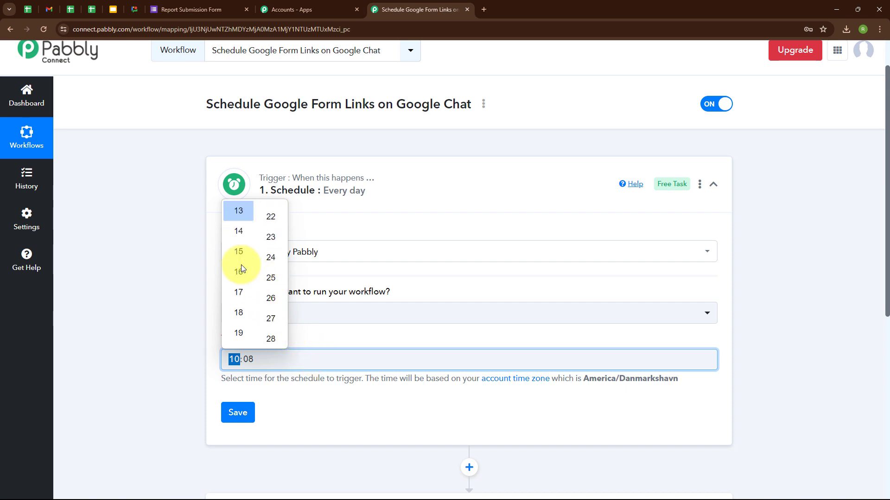
{"action": "scroll", "coordinate": [241, 268], "scroll_direction": "up", "scroll_amount": 2}
{"action": "left_click", "coordinate": [241, 268]}
{"action": "scroll", "coordinate": [255, 283], "scroll_direction": "down", "scroll_amount": 6}
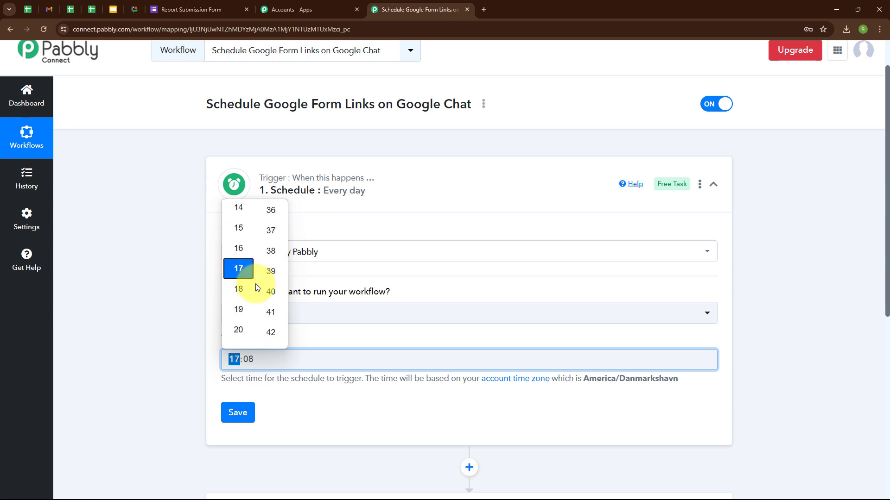
{"action": "left_click", "coordinate": [264, 289]}
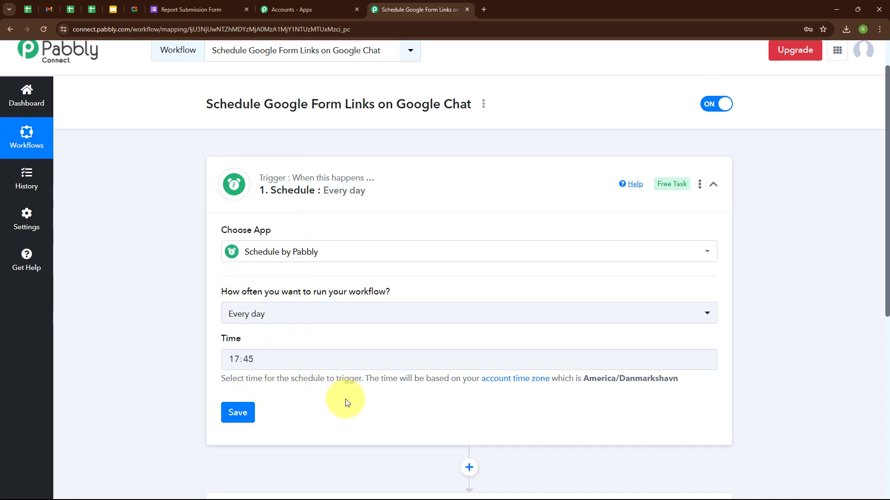
{"action": "left_click", "coordinate": [227, 418]}
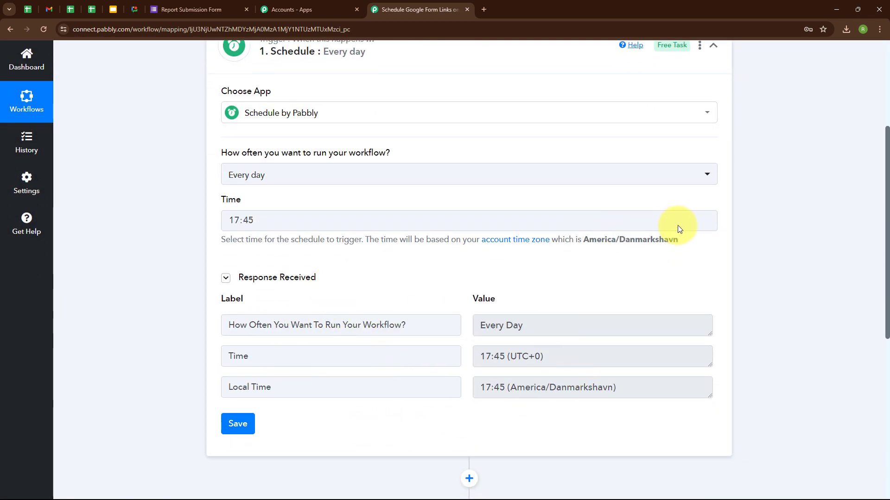
Choose Google Chat Hangout as the action app with the Create Custom Card Message event.
{"action": "scroll", "coordinate": [723, 246], "scroll_direction": "up", "scroll_amount": 5}
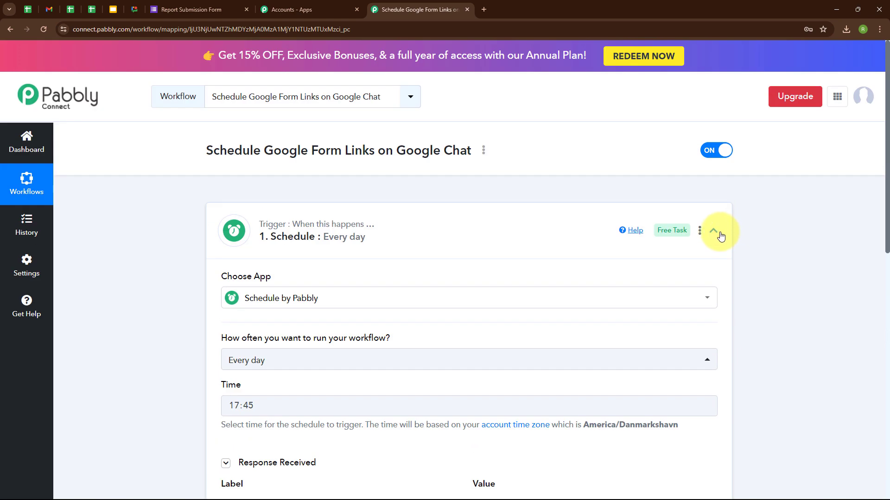
{"action": "left_click", "coordinate": [714, 232]}
{"action": "left_click", "coordinate": [324, 354]}
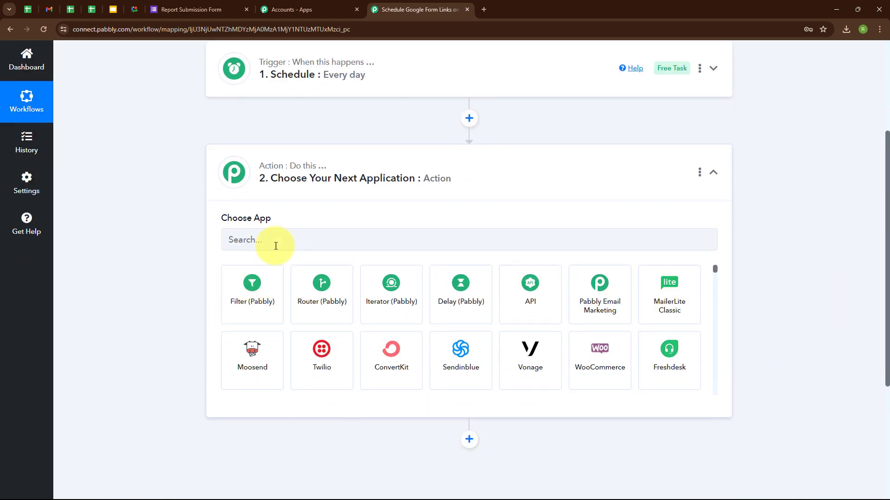
{"action": "left_click", "coordinate": [276, 246]}
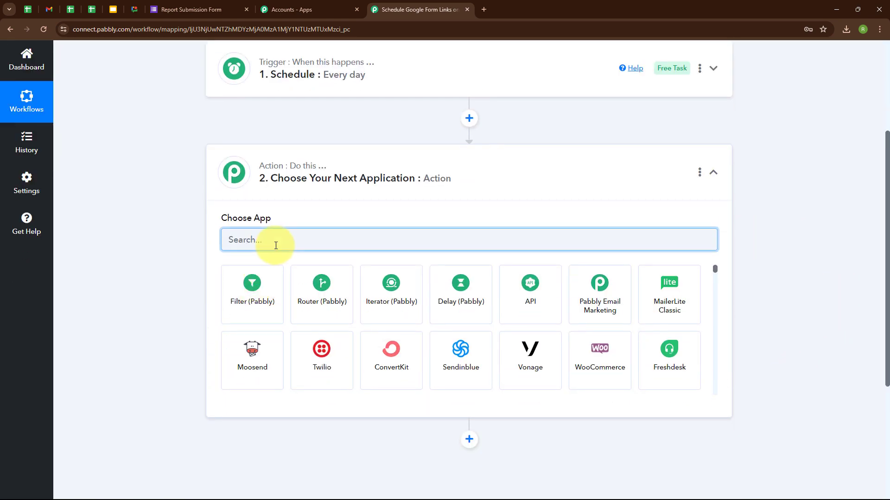
{"action": "type", "text": "Goog"}
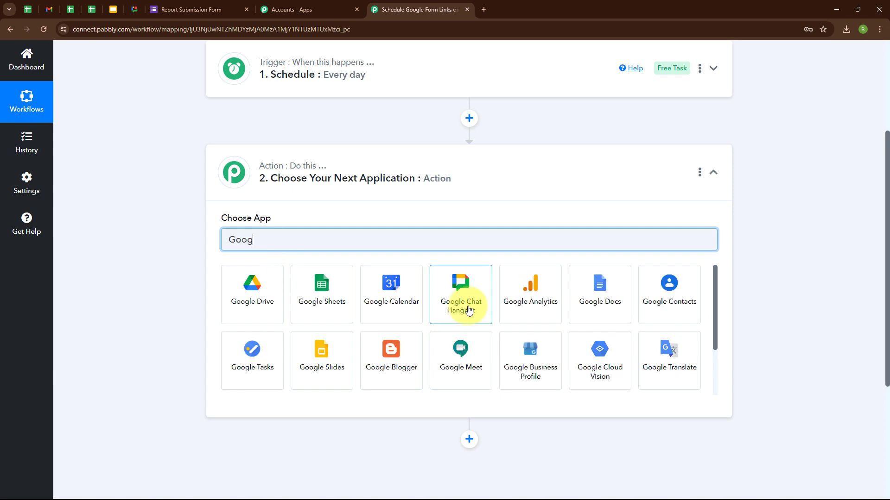
{"action": "left_click", "coordinate": [469, 310]}
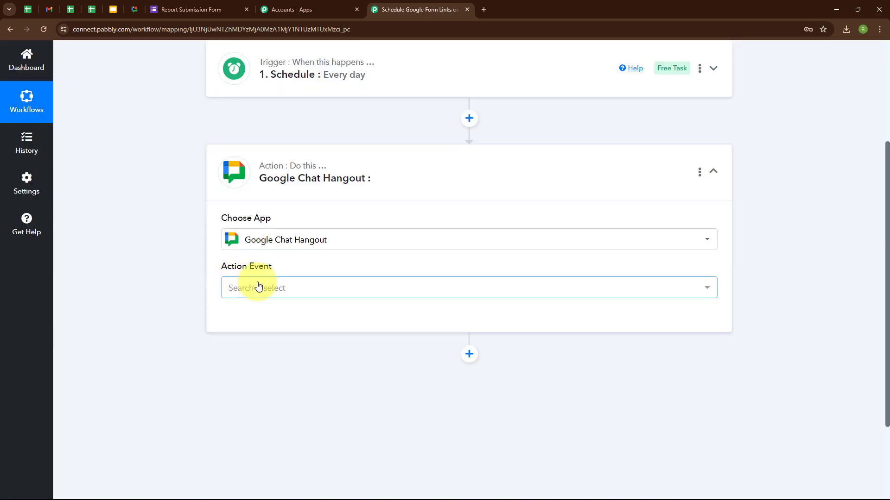
{"action": "left_click", "coordinate": [259, 287]}
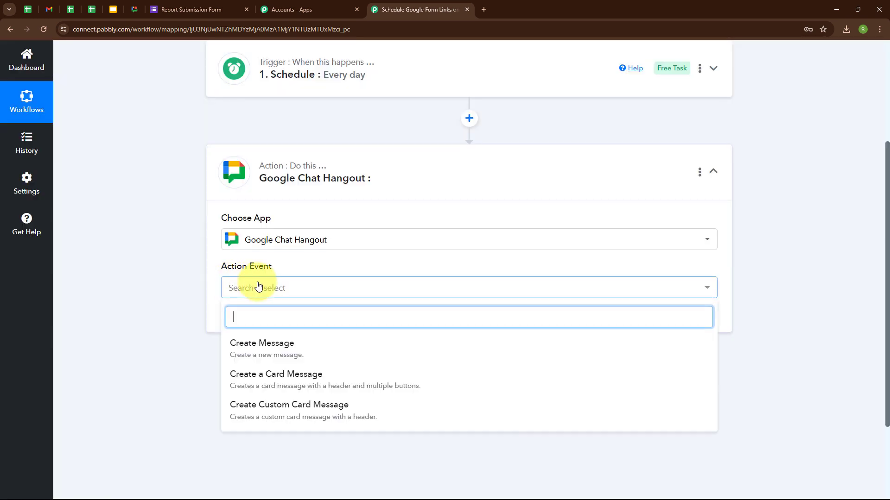
{"action": "left_click", "coordinate": [278, 408]}
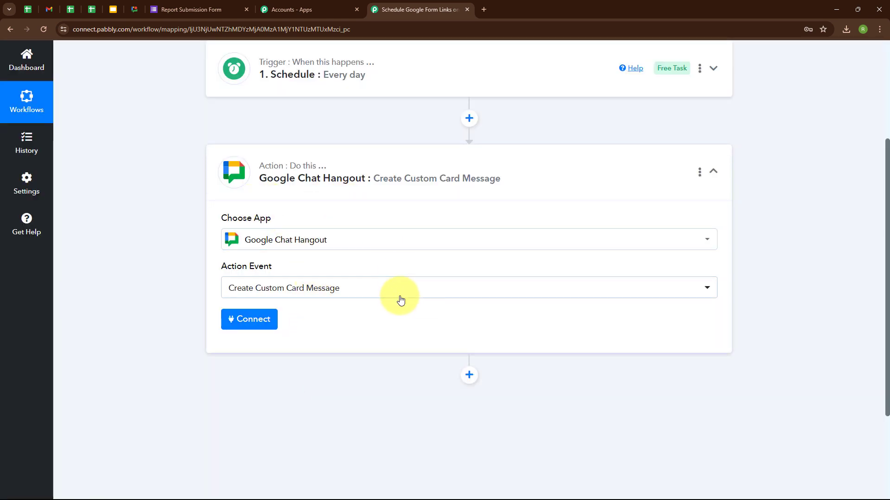
Connect the Google Chat Hangout action and review the custom card message fields it offers.
{"action": "left_click", "coordinate": [258, 322]}
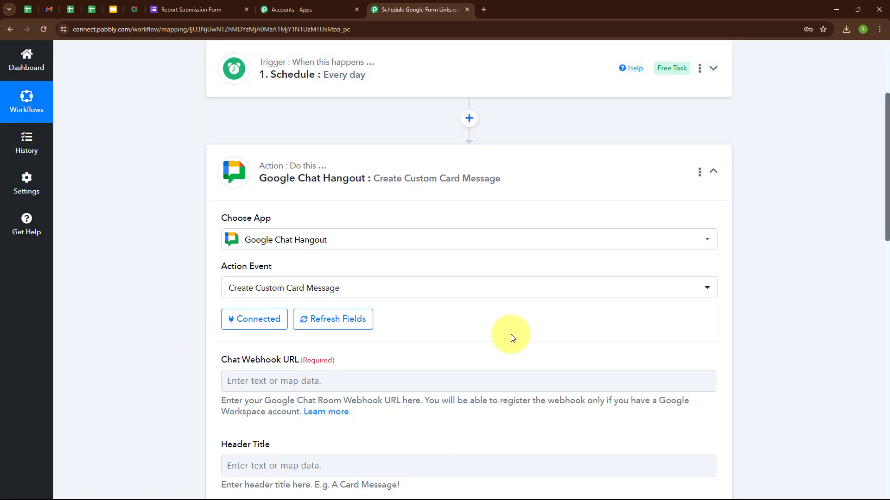
{"action": "scroll", "coordinate": [511, 334], "scroll_direction": "down", "scroll_amount": 4}
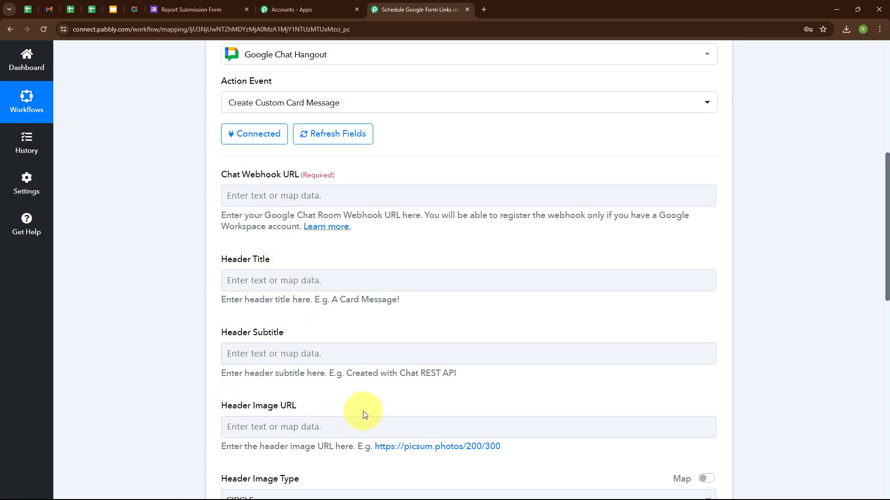
{"action": "scroll", "coordinate": [361, 411], "scroll_direction": "down", "scroll_amount": 3}
{"action": "scroll", "coordinate": [363, 419], "scroll_direction": "down", "scroll_amount": 4}
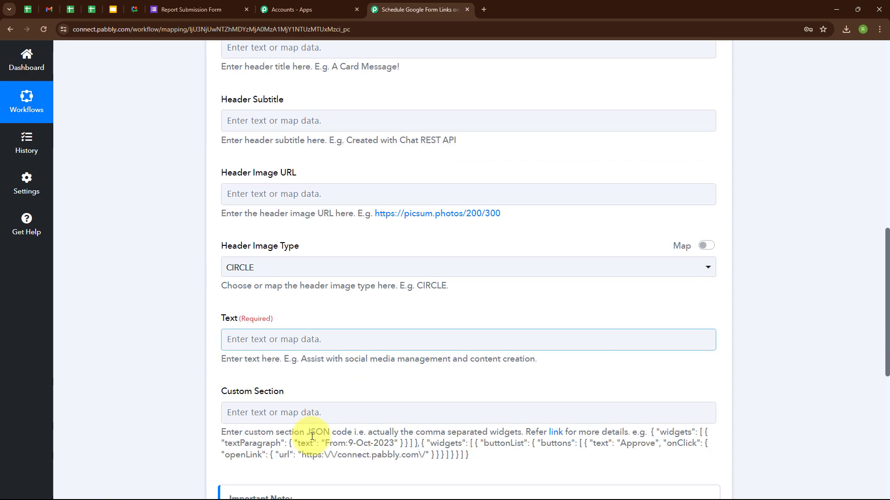
{"action": "scroll", "coordinate": [542, 214], "scroll_direction": "up", "scroll_amount": 8}
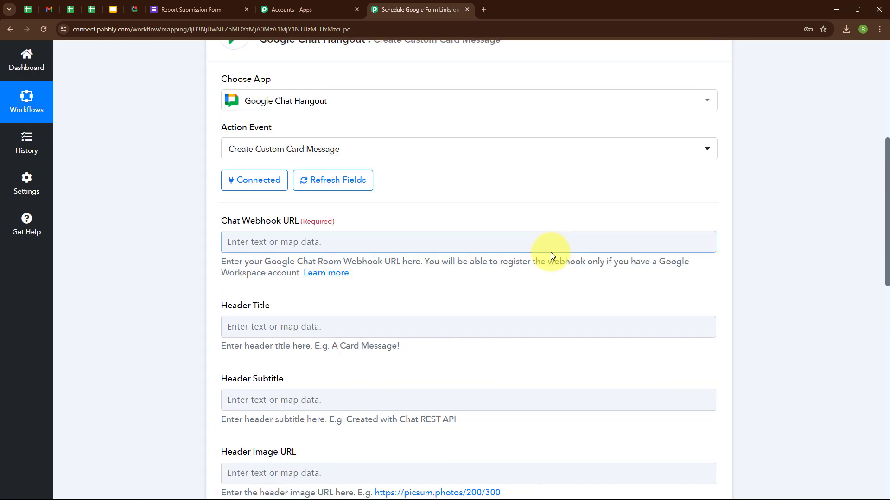
Open the Chat Webhook URL help article and read how to register an incoming webhook in Google Chat.
{"action": "scroll", "coordinate": [491, 224], "scroll_direction": "up", "scroll_amount": 1}
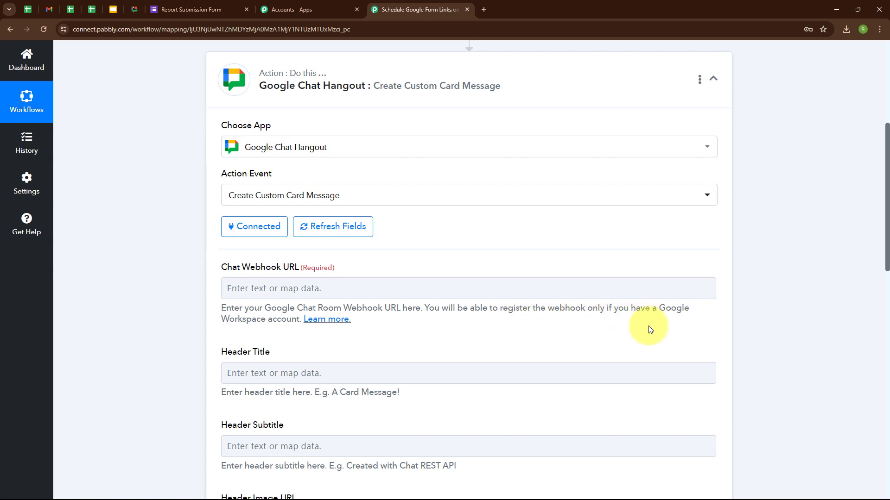
{"action": "left_click", "coordinate": [324, 322]}
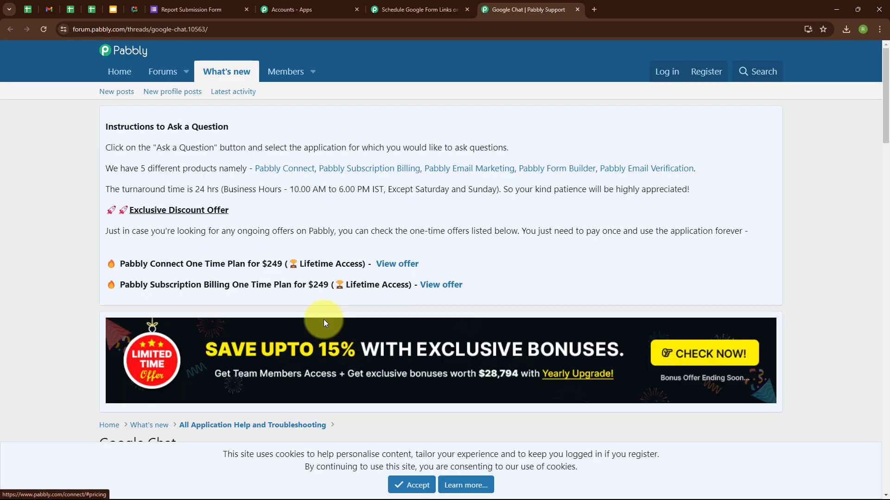
{"action": "scroll", "coordinate": [324, 318], "scroll_direction": "down", "scroll_amount": 10}
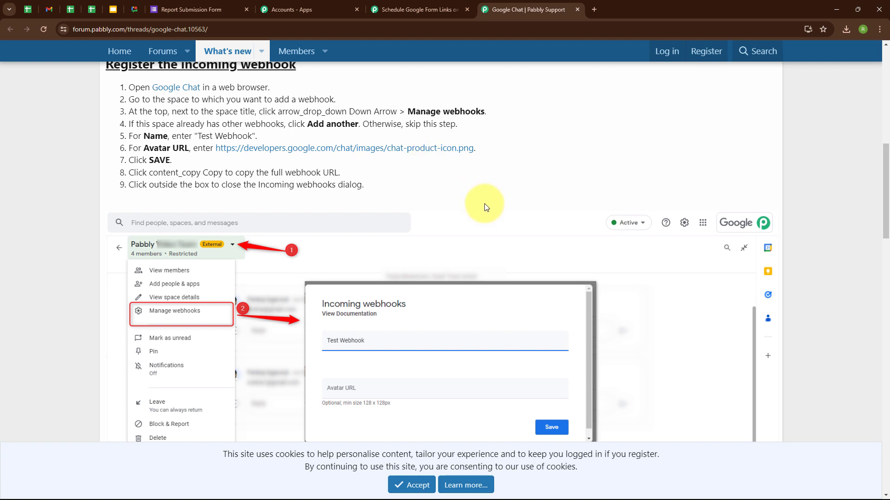
Switch to Google Chat and add an incoming webhook named "Reminder" to Team Space.
{"action": "left_click", "coordinate": [139, 12]}
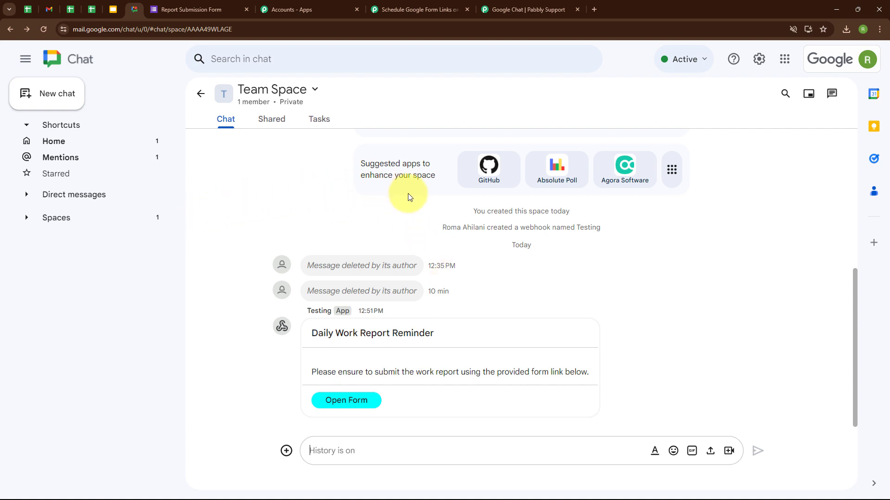
{"action": "left_click", "coordinate": [317, 96]}
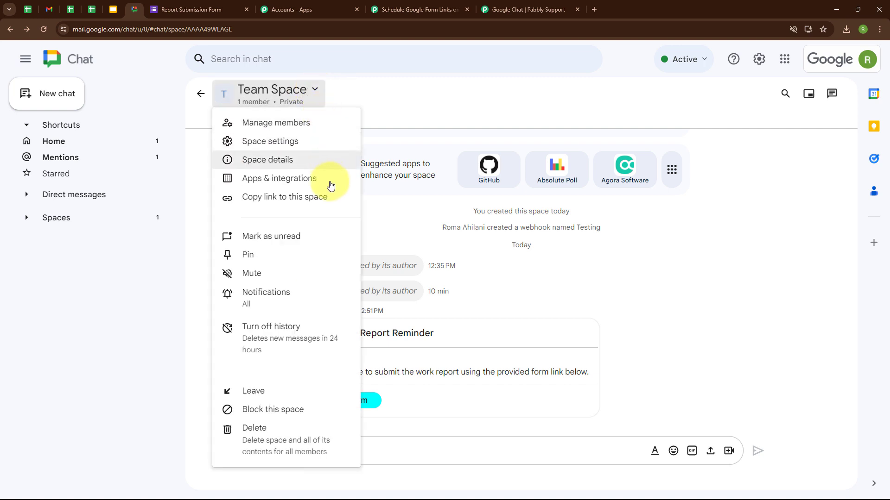
{"action": "left_click", "coordinate": [260, 186]}
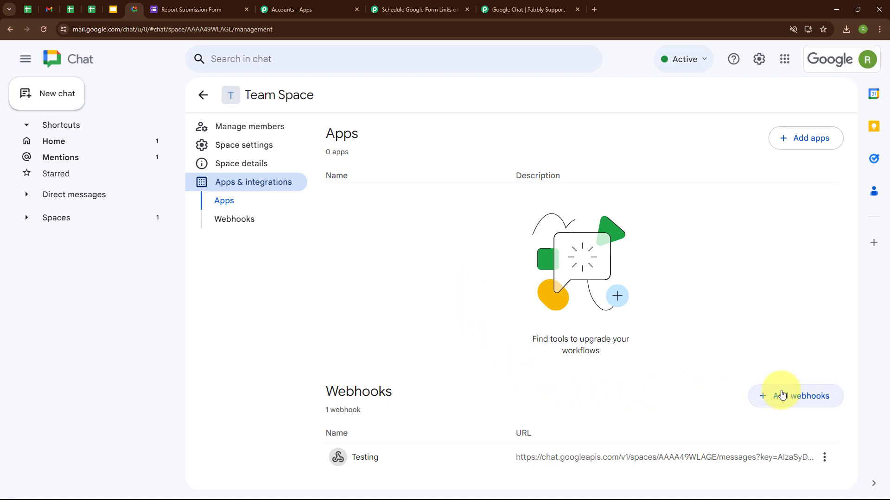
{"action": "left_click", "coordinate": [791, 400]}
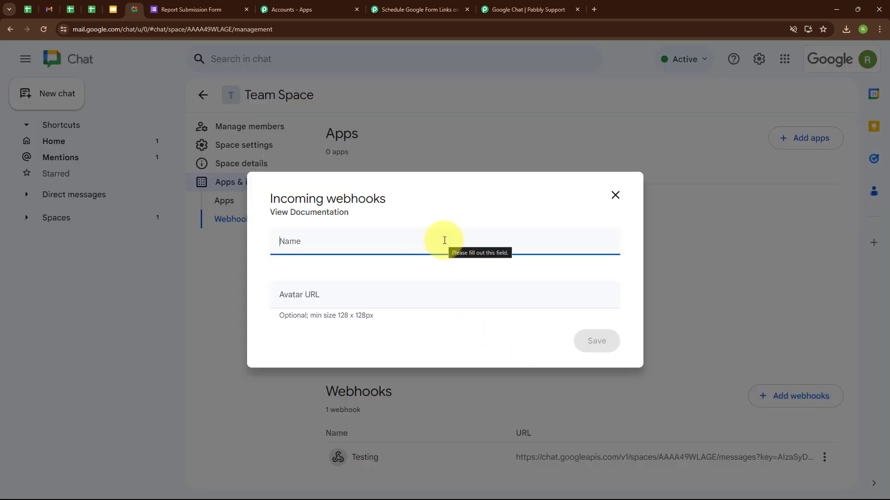
{"action": "type", "text": "Reminder"}
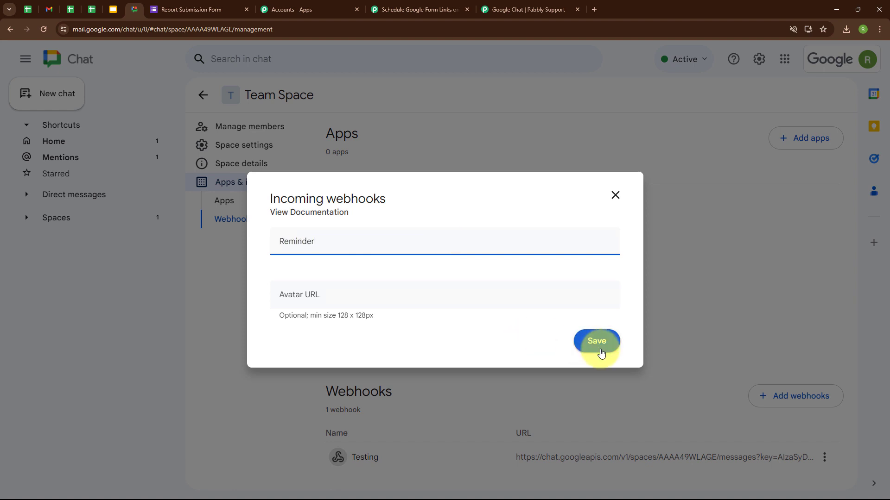
{"action": "left_click", "coordinate": [602, 354]}
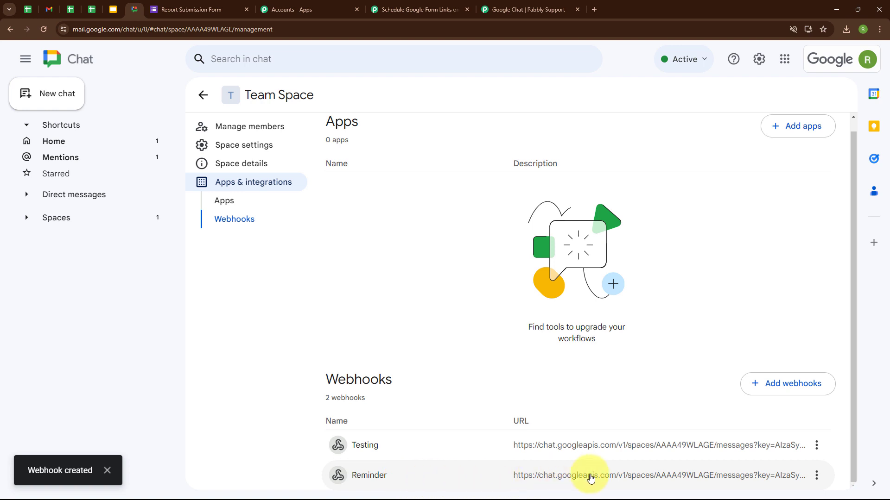
Copy the Reminder webhook's link and paste it as the Chat Webhook URL in the Pabbly Connect action.
{"action": "left_click", "coordinate": [817, 475]}
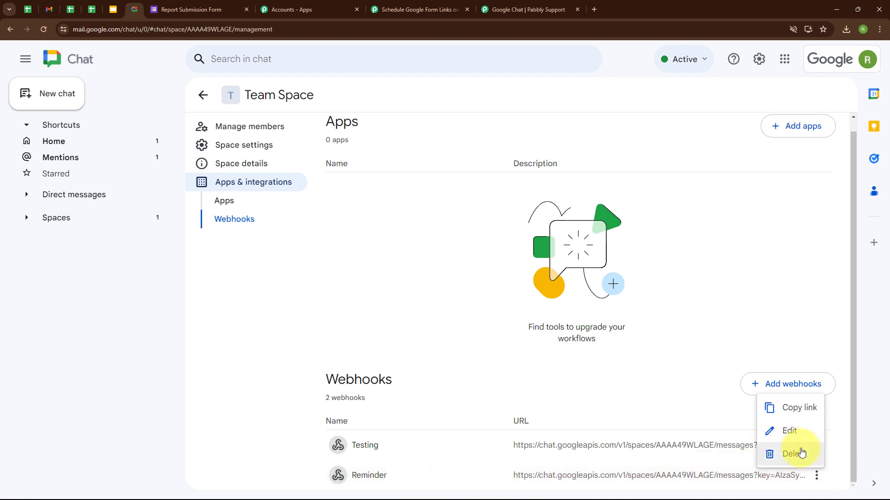
{"action": "left_click", "coordinate": [796, 414]}
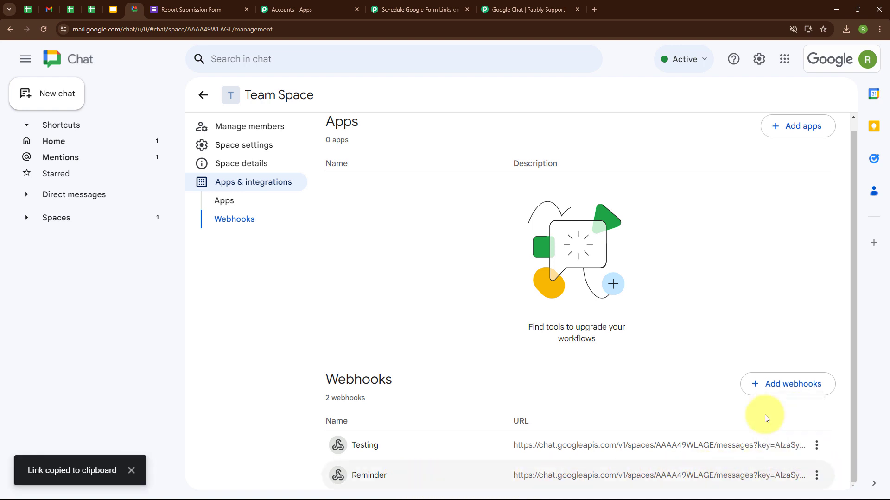
{"action": "left_click", "coordinate": [408, 8]}
{"action": "left_click", "coordinate": [259, 291]}
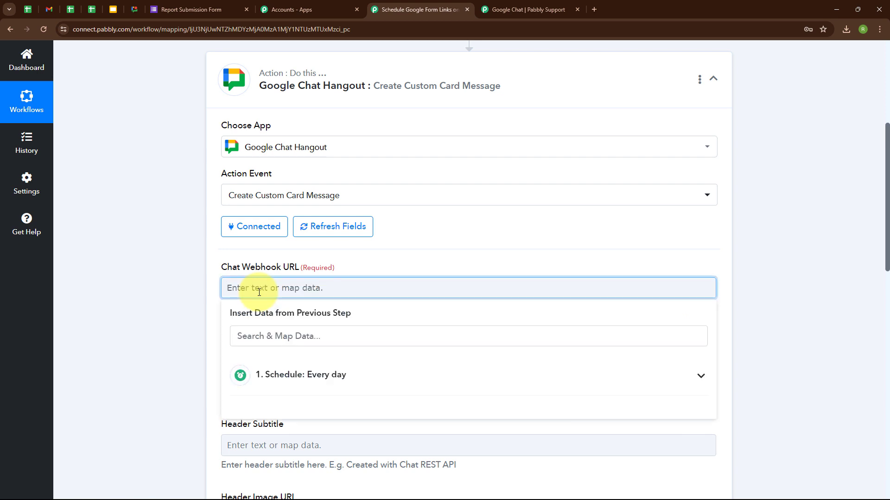
{"action": "key", "text": "ctrl+v"}
{"action": "left_click", "coordinate": [196, 312]}
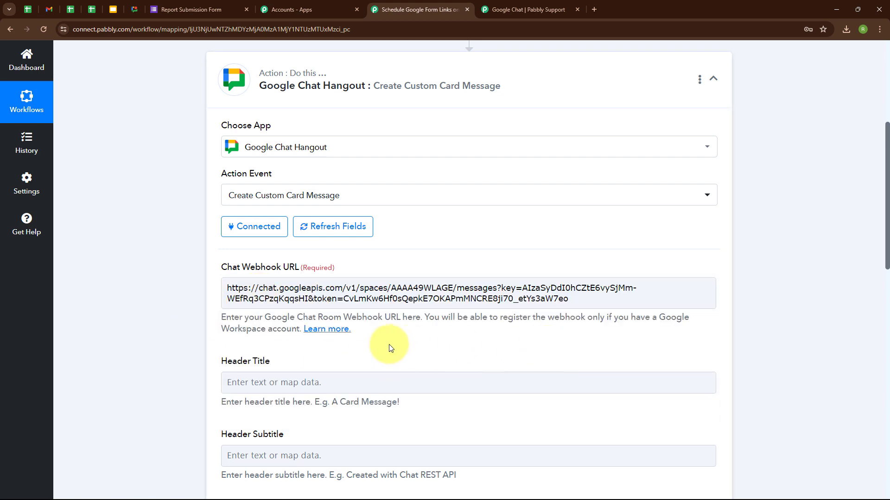
Set the card message's Header Title to "Daily Work Report Reminder".
{"action": "scroll", "coordinate": [391, 348], "scroll_direction": "down", "scroll_amount": 3}
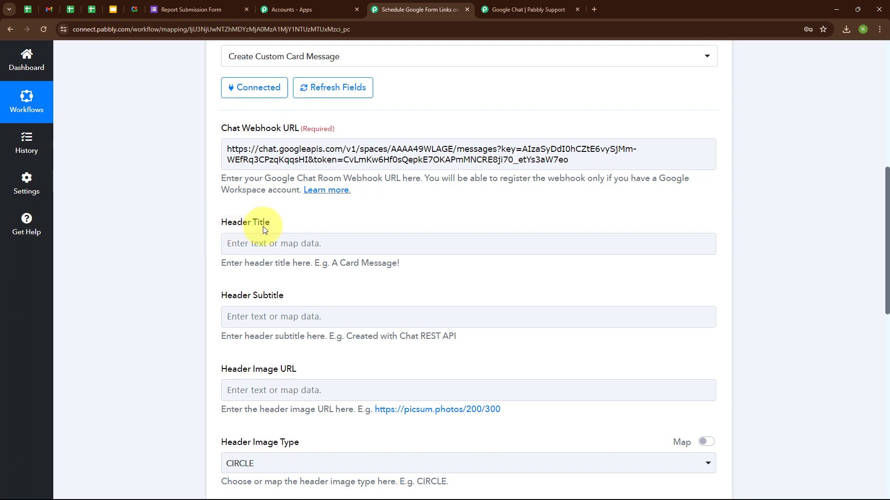
{"action": "left_click", "coordinate": [237, 243]}
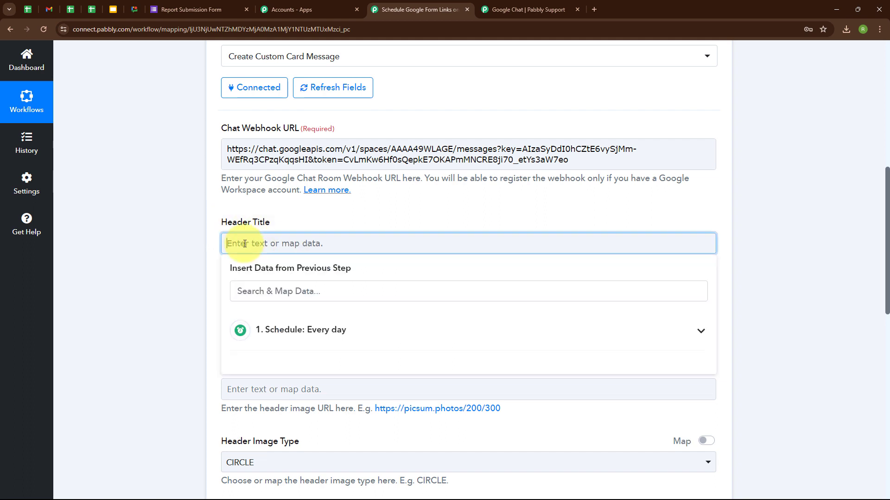
{"action": "type", "text": "Dai"}
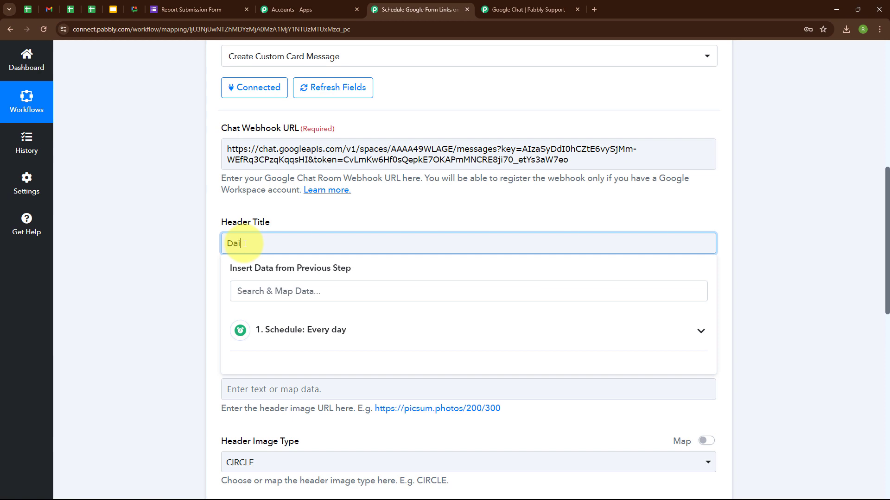
{"action": "type", "text": "ly Work Report Reminder"}
{"action": "left_click", "coordinate": [161, 278]}
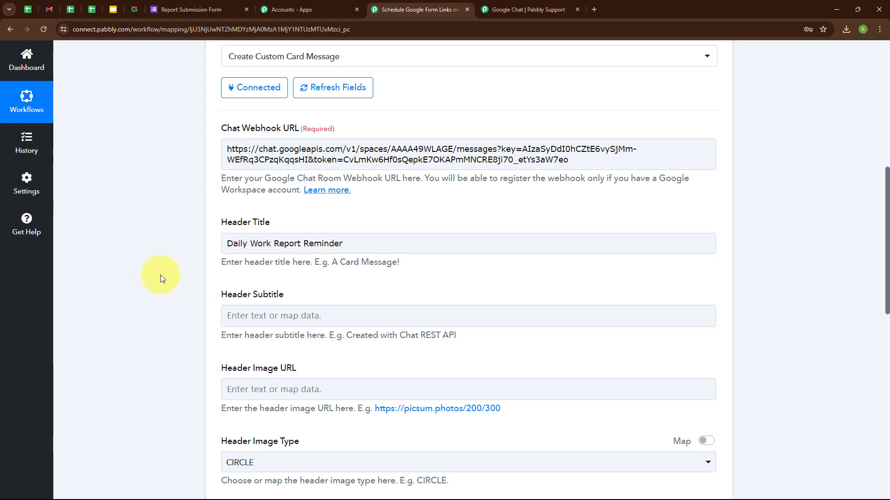
Set the card's Text to "<br>Please ensure to submit the work report using the provided form link below.<br>".
{"action": "scroll", "coordinate": [324, 293], "scroll_direction": "down", "scroll_amount": 4}
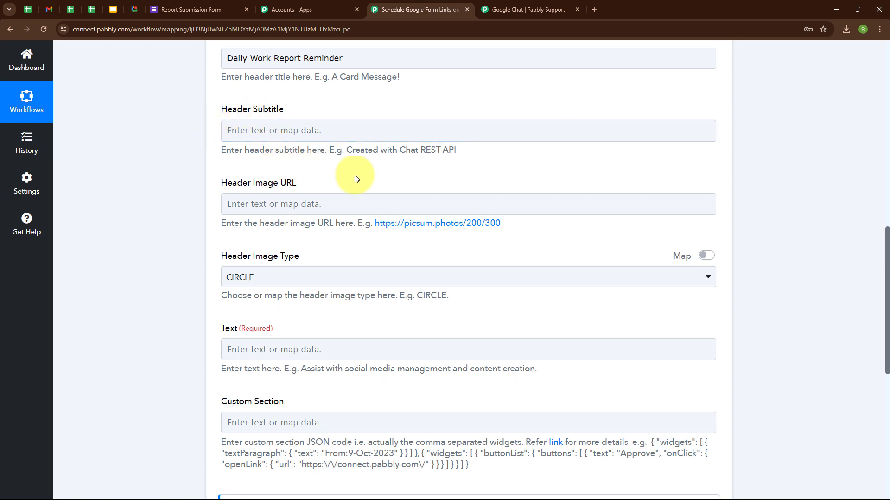
{"action": "scroll", "coordinate": [371, 178], "scroll_direction": "down", "scroll_amount": 2}
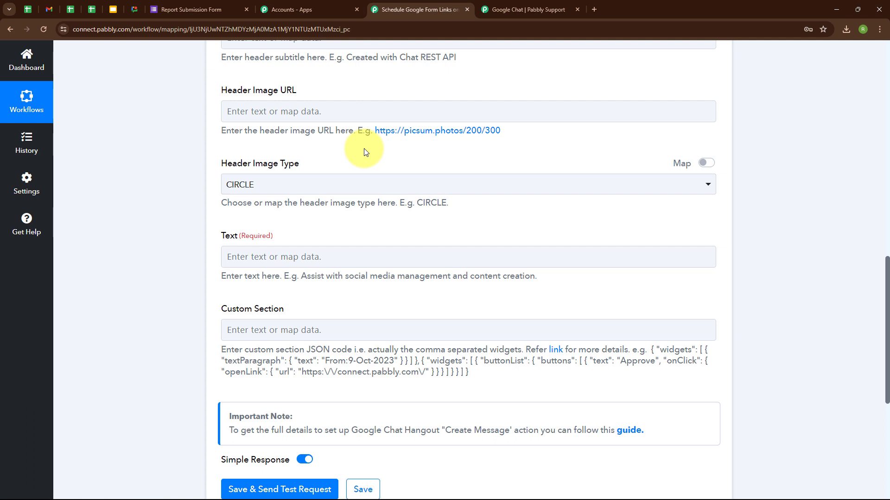
{"action": "scroll", "coordinate": [404, 208], "scroll_direction": "down", "scroll_amount": 2}
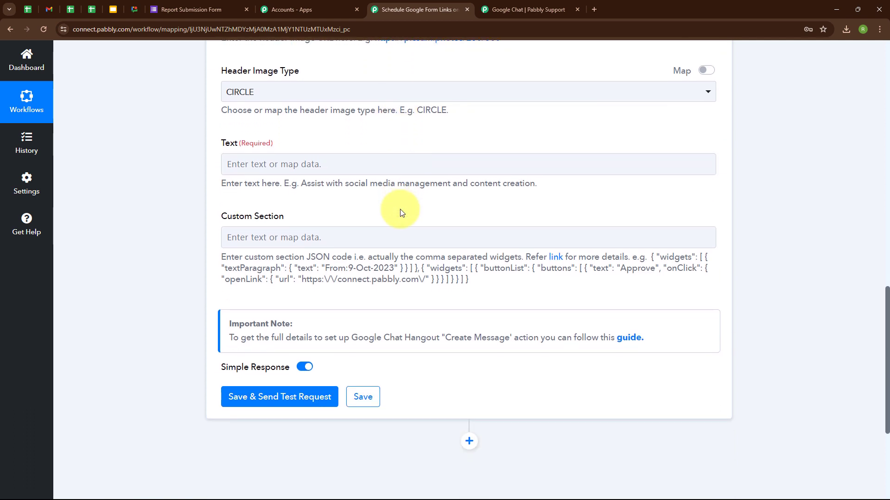
{"action": "left_click", "coordinate": [237, 166]}
{"action": "key", "text": "ctrl+v"}
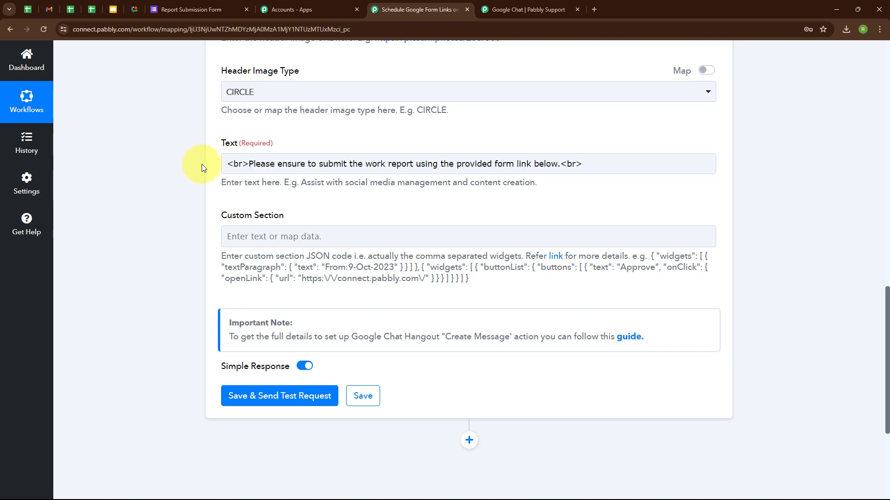
{"action": "left_click", "coordinate": [245, 166]}
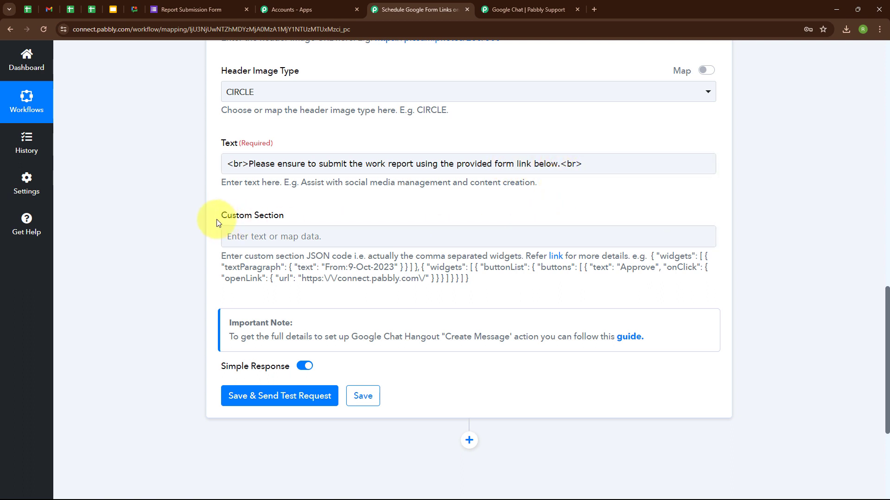
{"action": "left_click_drag", "start_coordinate": [223, 255], "coordinate": [529, 283]}
{"action": "left_click", "coordinate": [237, 237]}
{"action": "key", "text": "ctrl+v"}
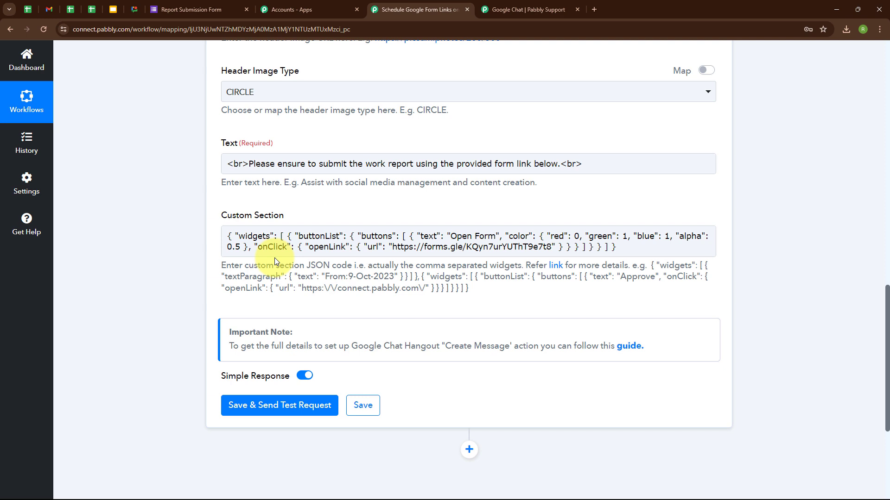
Examine the Google Chat Cards v2 reference linked from Custom Section and return to the workflow.
{"action": "left_click", "coordinate": [556, 266]}
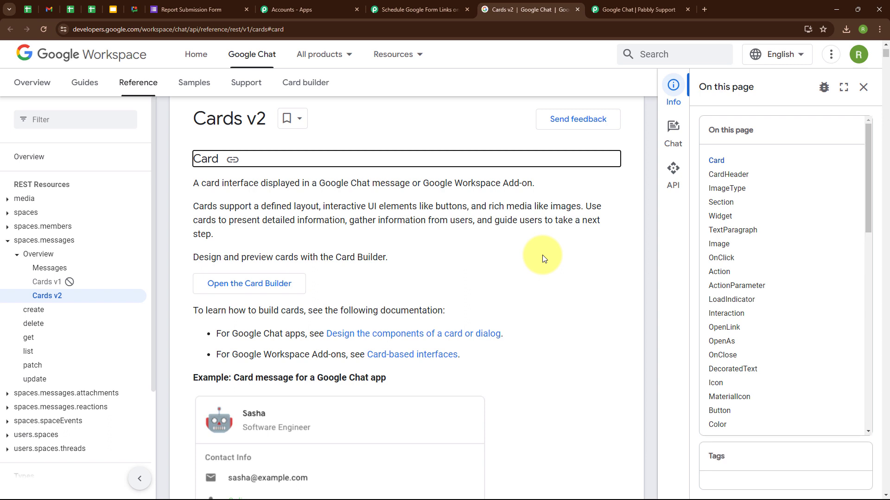
{"action": "scroll", "coordinate": [794, 198], "scroll_direction": "down", "scroll_amount": 9}
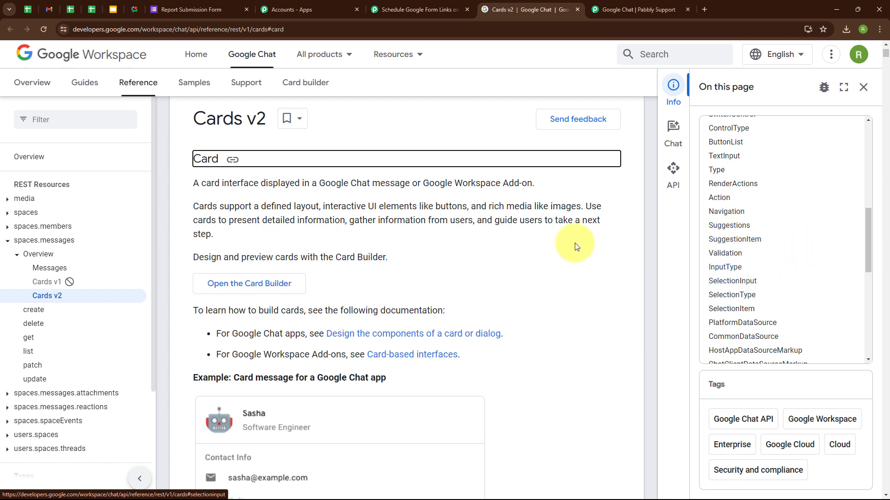
{"action": "left_click", "coordinate": [419, 10]}
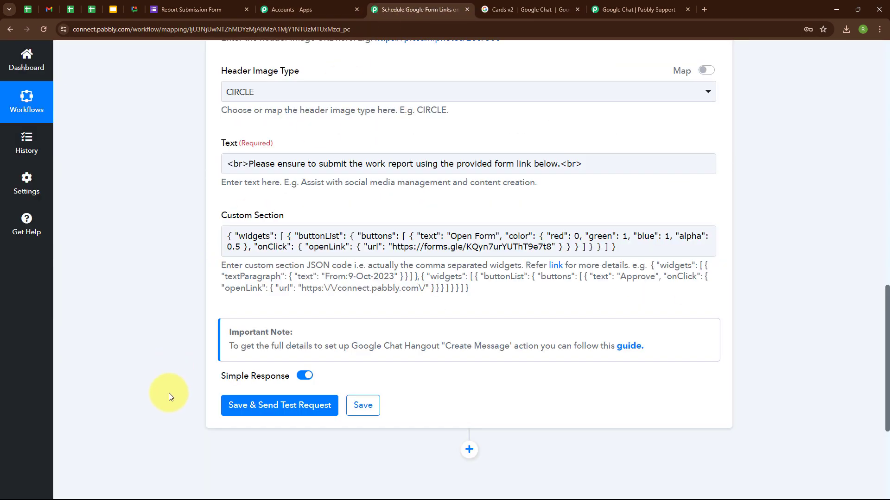
Save the action with a test request and check the posted card's Open Form link in Google Chat's Team Space.
{"action": "left_click", "coordinate": [261, 406]}
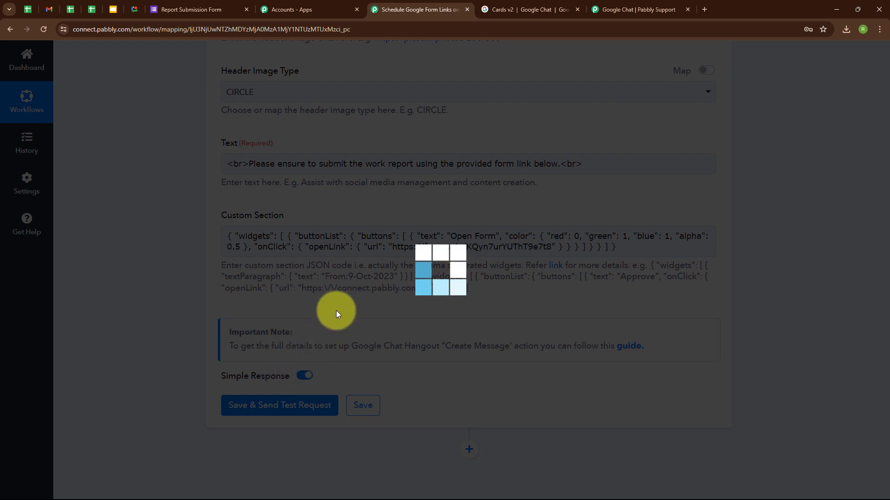
{"action": "scroll", "coordinate": [392, 337], "scroll_direction": "down", "scroll_amount": 6}
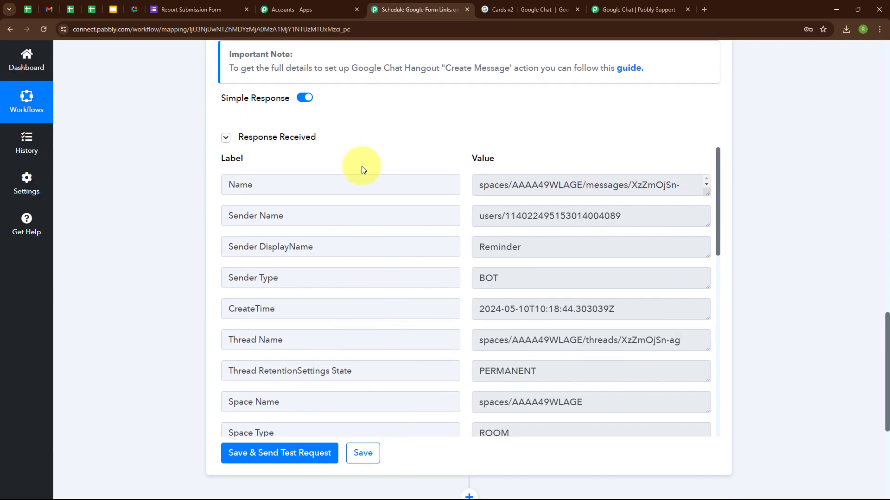
{"action": "left_click", "coordinate": [134, 9]}
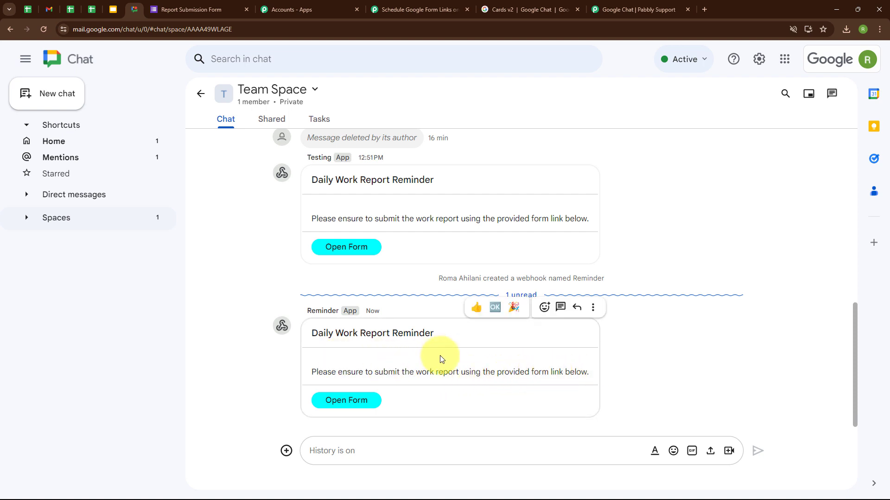
{"action": "left_click", "coordinate": [345, 401]}
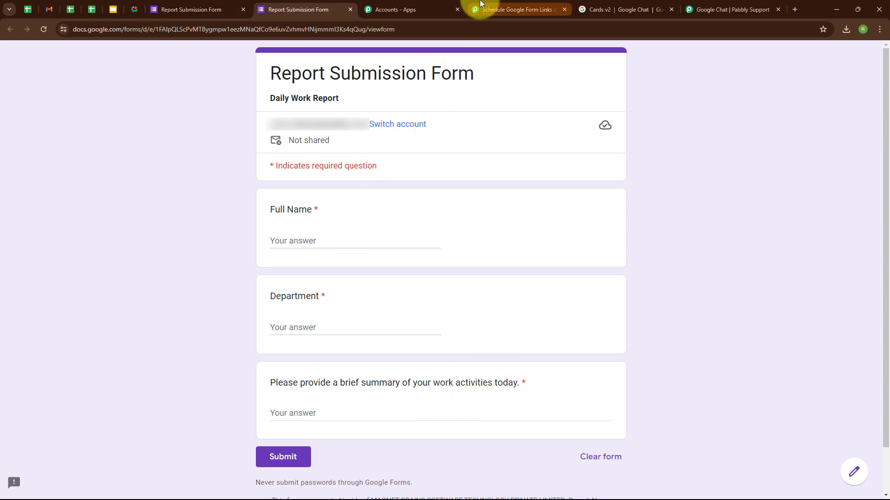
{"action": "left_click", "coordinate": [492, 9]}
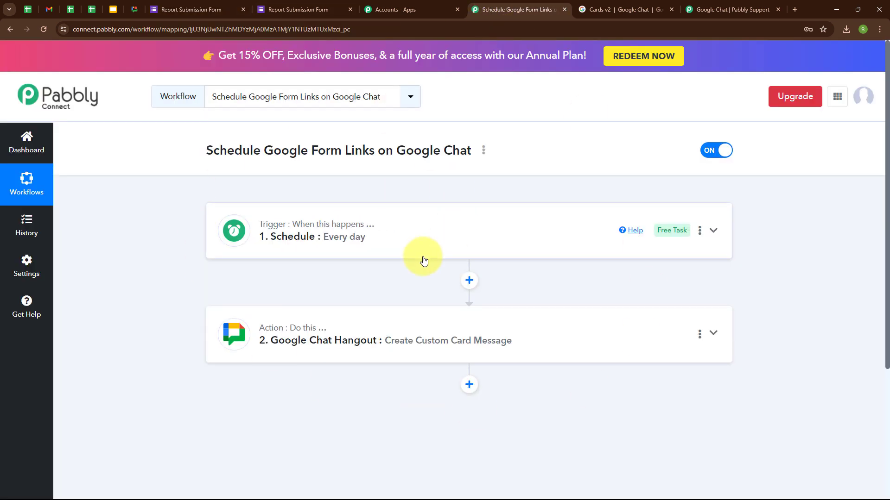